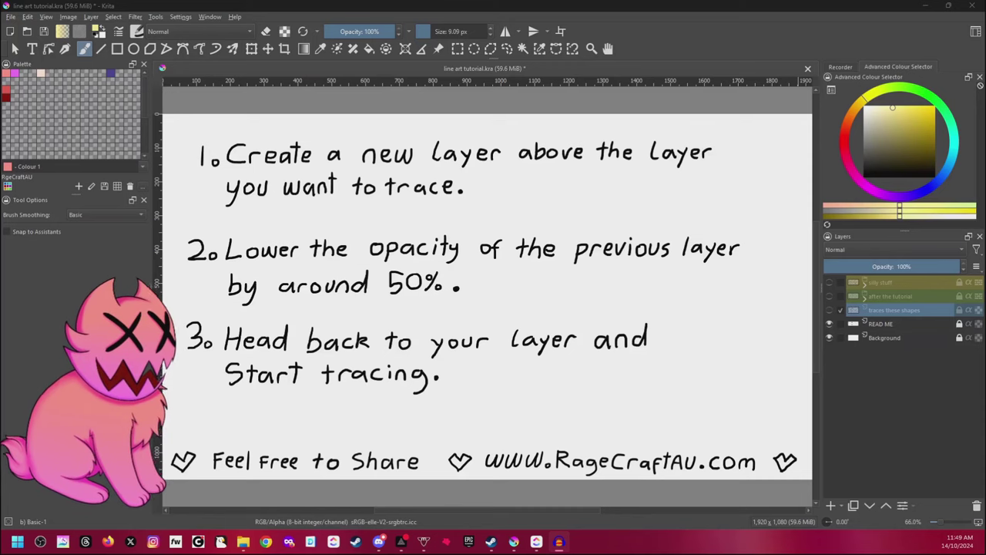
Select the traces these shapes layer, hide READ ME and show the shapes reference.
left_click(886, 282)
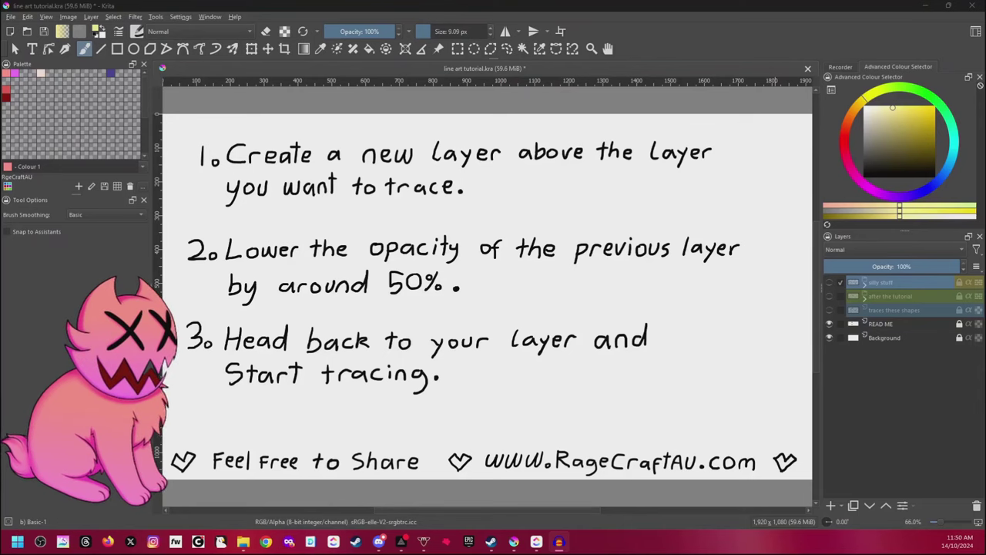
left_click(899, 309)
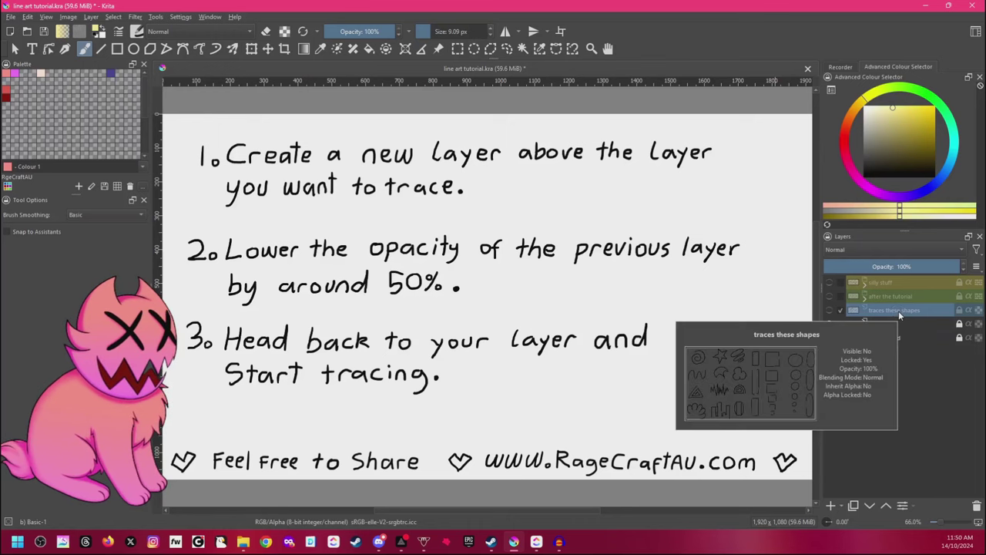
left_click(828, 324)
left_click(829, 310)
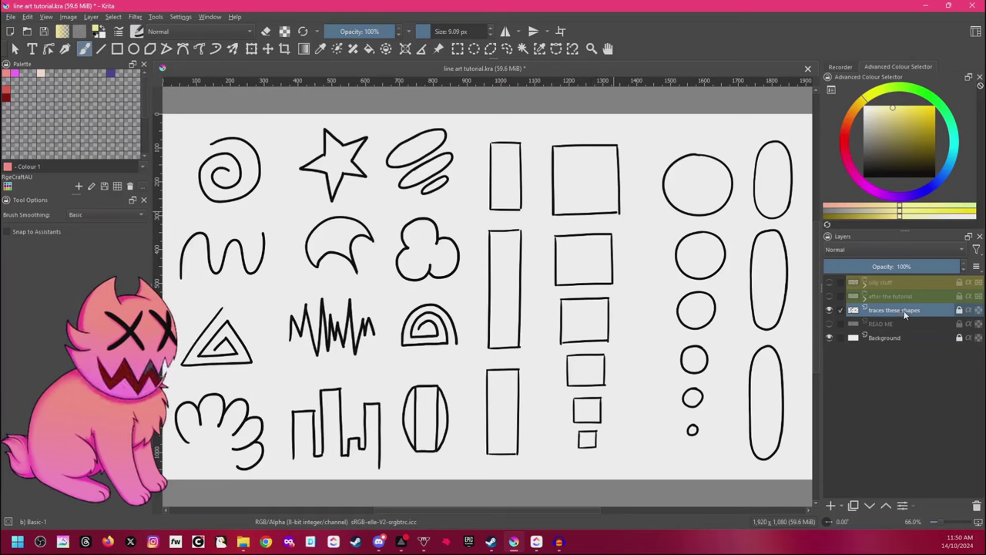
Add a new paint layer above the reference and name it 'Tracing'.
left_click(831, 506)
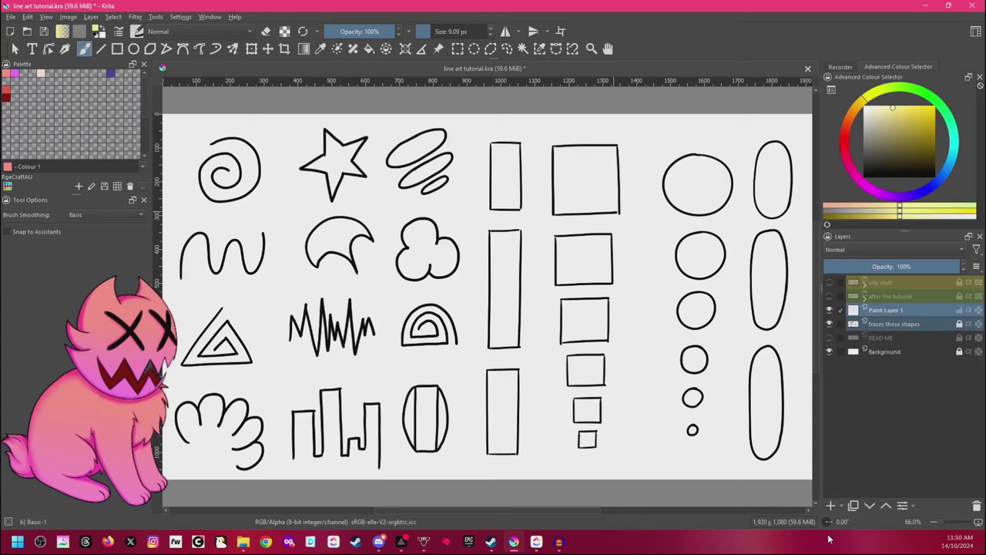
double_click(881, 311)
mouse_move(882, 311)
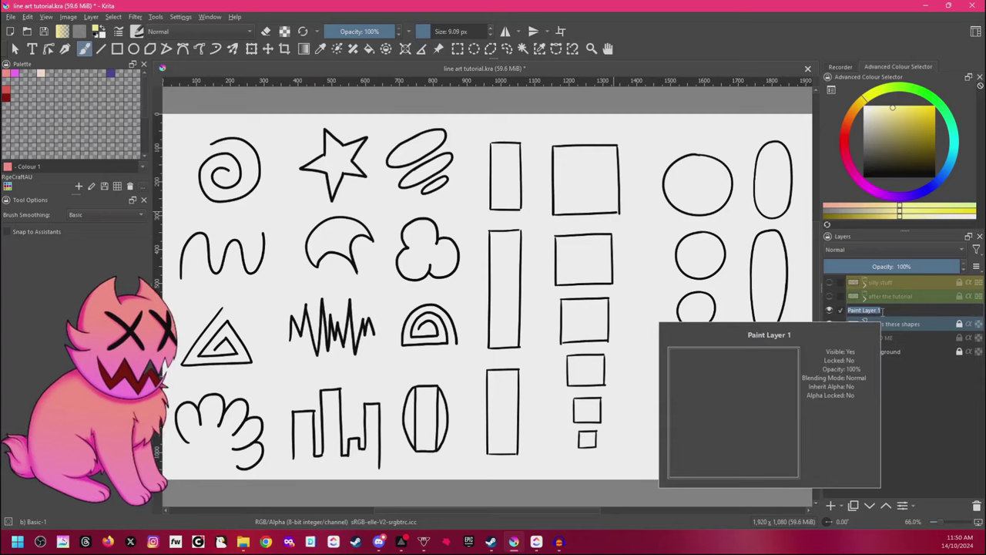
type("Tracing")
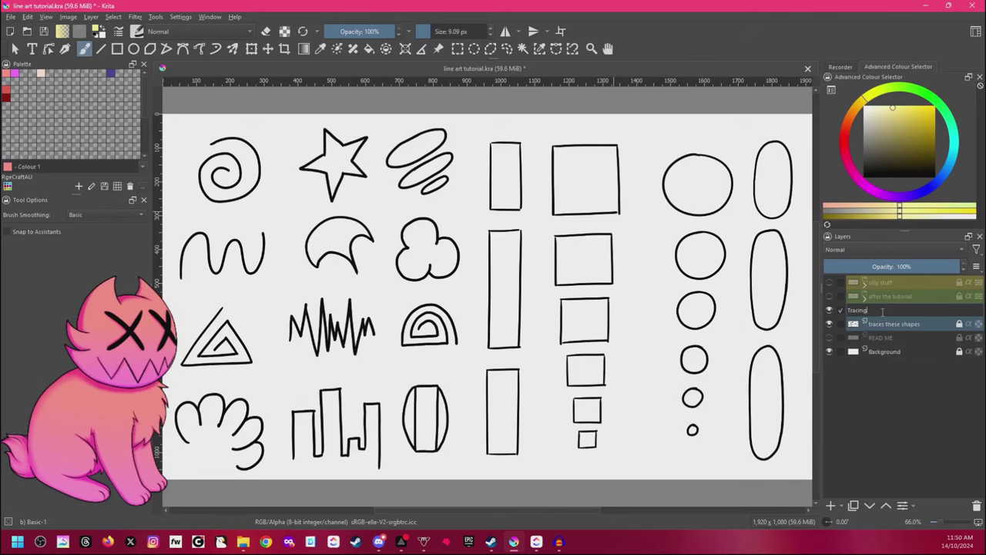
key("Return")
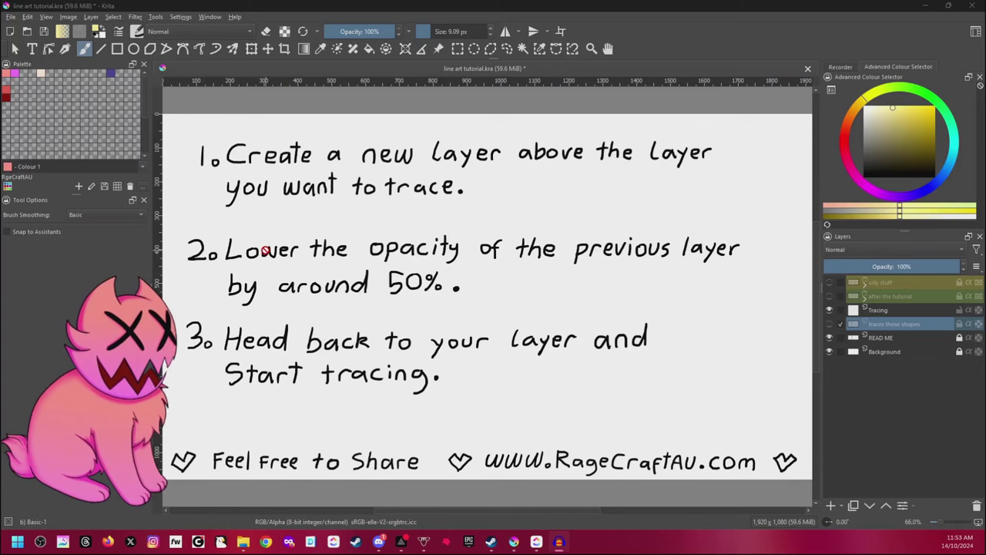
Show the shapes reference, hide READ ME, and settle the reference opacity at 52%.
left_click(829, 324)
left_click(829, 337)
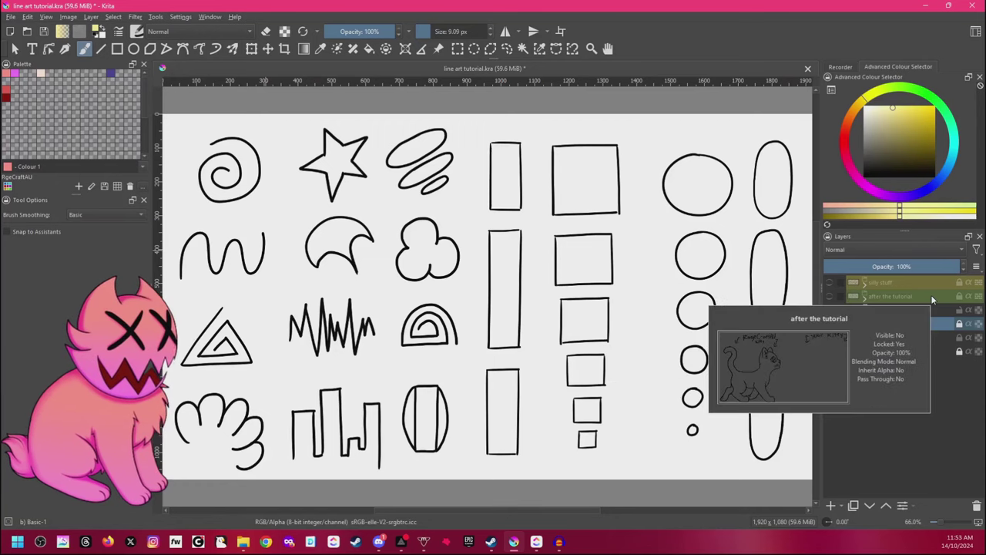
left_click(893, 266)
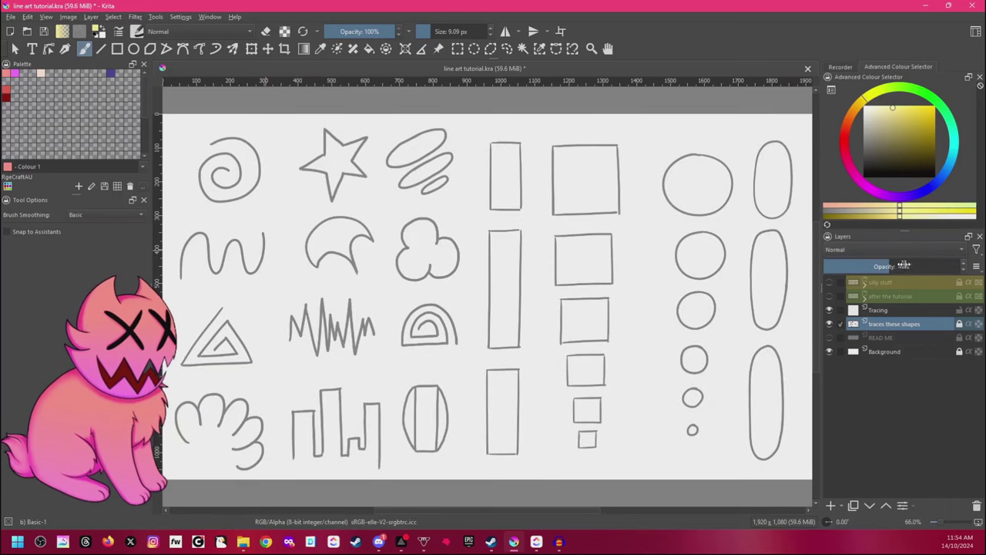
left_click(860, 268)
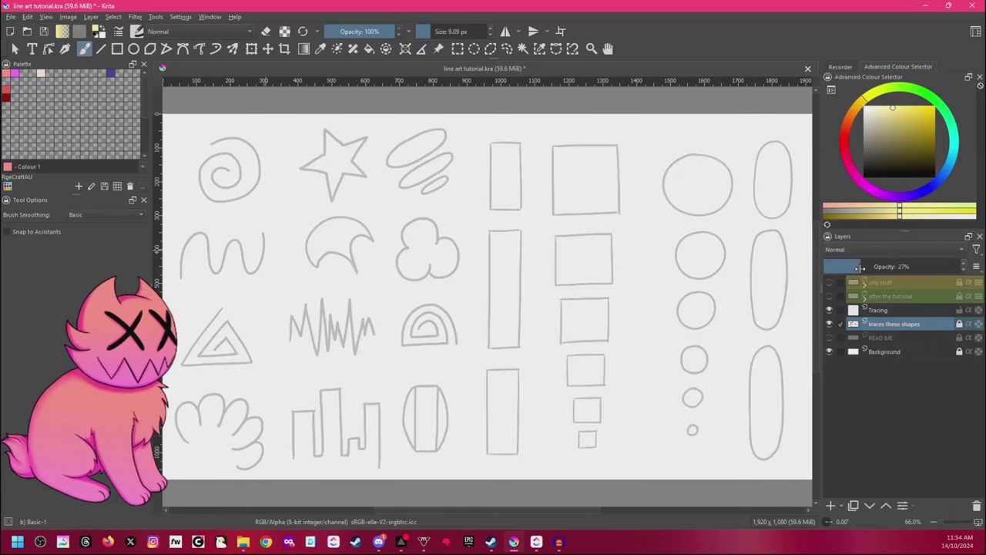
left_click(919, 268)
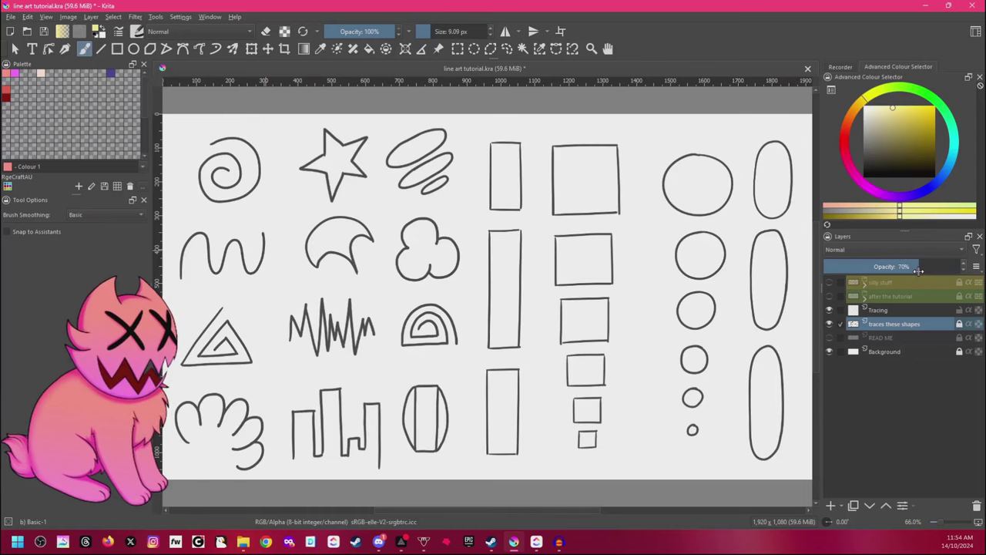
left_click(894, 267)
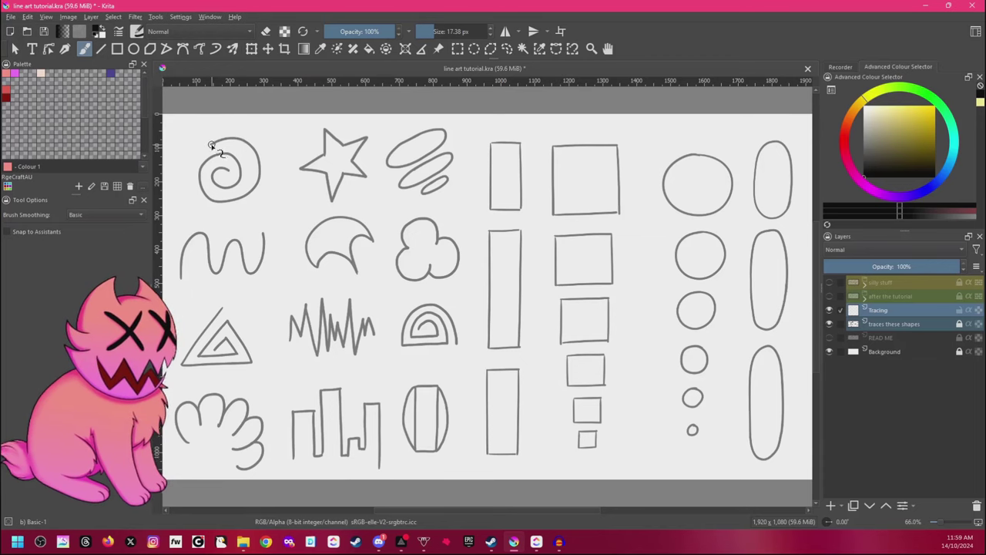
Trace the spiral, wavy line, triangle, first scallop and star's top point in black.
mouse_move(212, 143)
left_mouse_down()
mouse_move(257, 153)
mouse_move(259, 167)
mouse_move(243, 197)
mouse_move(217, 201)
mouse_move(200, 184)
mouse_move(215, 156)
mouse_move(235, 163)
mouse_move(240, 183)
mouse_move(226, 167)
left_mouse_up()
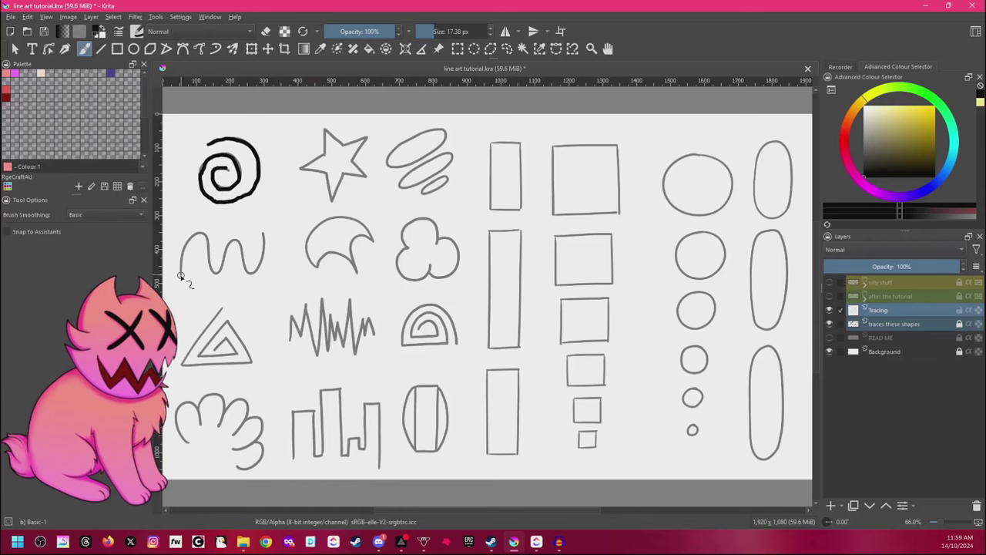
mouse_move(182, 278)
left_mouse_down()
mouse_move(182, 253)
mouse_move(203, 234)
mouse_move(214, 268)
mouse_move(234, 243)
mouse_move(254, 277)
mouse_move(264, 234)
left_mouse_up()
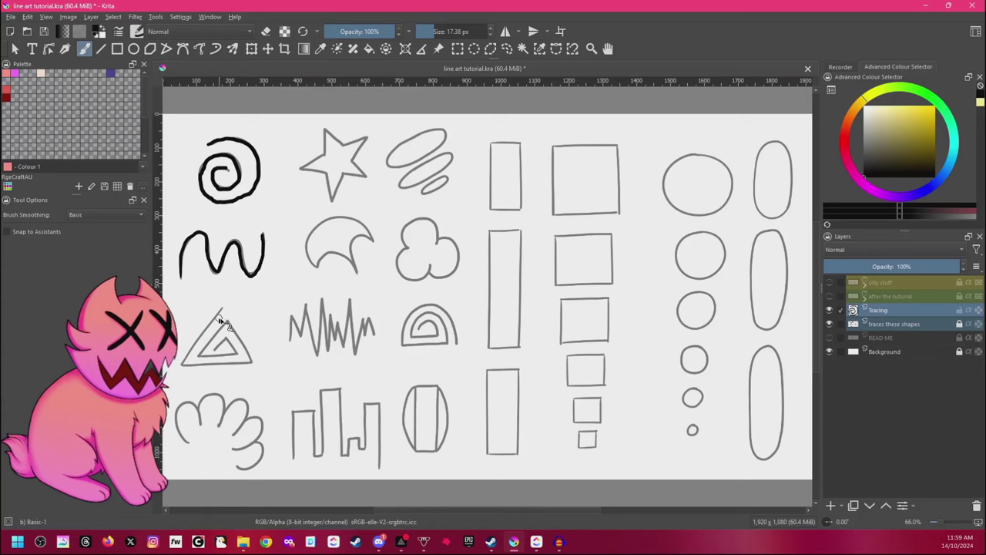
left_click_drag(222, 307, 206, 330)
mouse_move(181, 366)
left_mouse_down()
mouse_move(256, 364)
mouse_move(236, 365)
mouse_move(253, 363)
mouse_move(228, 321)
mouse_move(201, 356)
mouse_move(207, 365)
mouse_move(200, 354)
mouse_move(225, 353)
left_mouse_up()
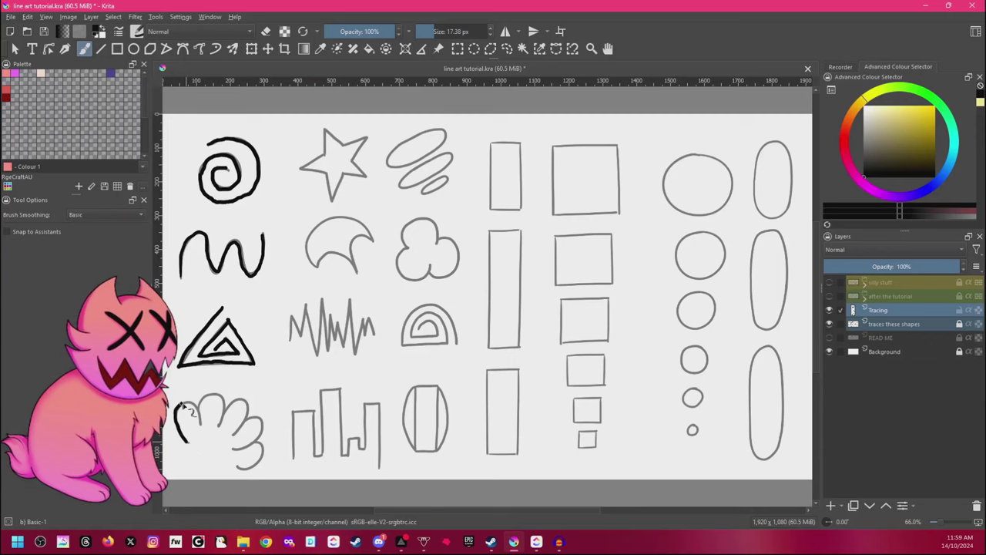
mouse_move(184, 404)
left_mouse_down()
mouse_move(222, 395)
mouse_move(223, 422)
mouse_move(230, 401)
mouse_move(223, 409)
mouse_move(248, 407)
mouse_move(235, 428)
mouse_move(240, 412)
mouse_move(262, 423)
mouse_move(257, 441)
mouse_move(236, 467)
left_mouse_up()
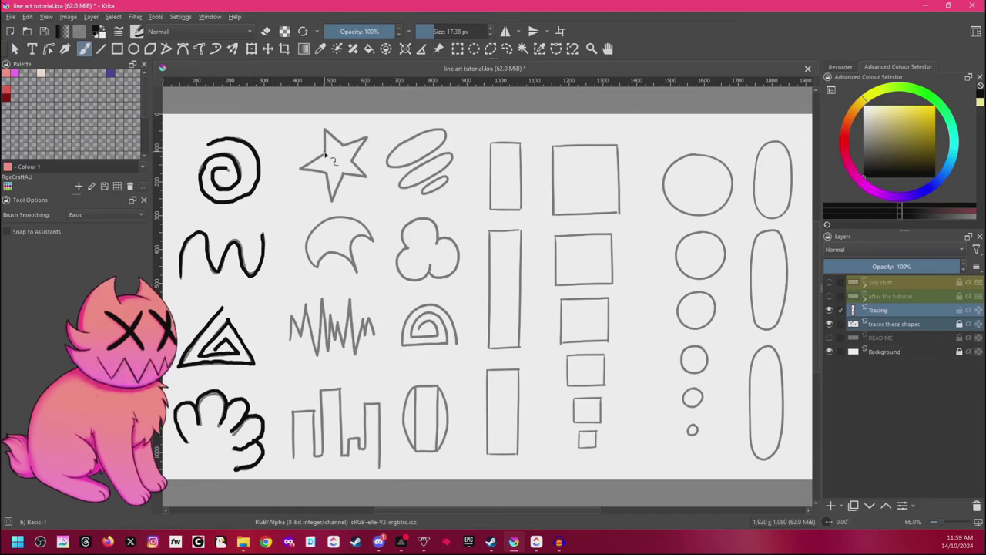
mouse_move(324, 154)
left_mouse_down()
mouse_move(371, 139)
mouse_move(359, 163)
mouse_move(323, 158)
mouse_move(299, 171)
mouse_move(325, 178)
mouse_move(321, 166)
mouse_move(343, 154)
mouse_move(322, 177)
mouse_move(332, 200)
mouse_move(360, 175)
left_mouse_up()
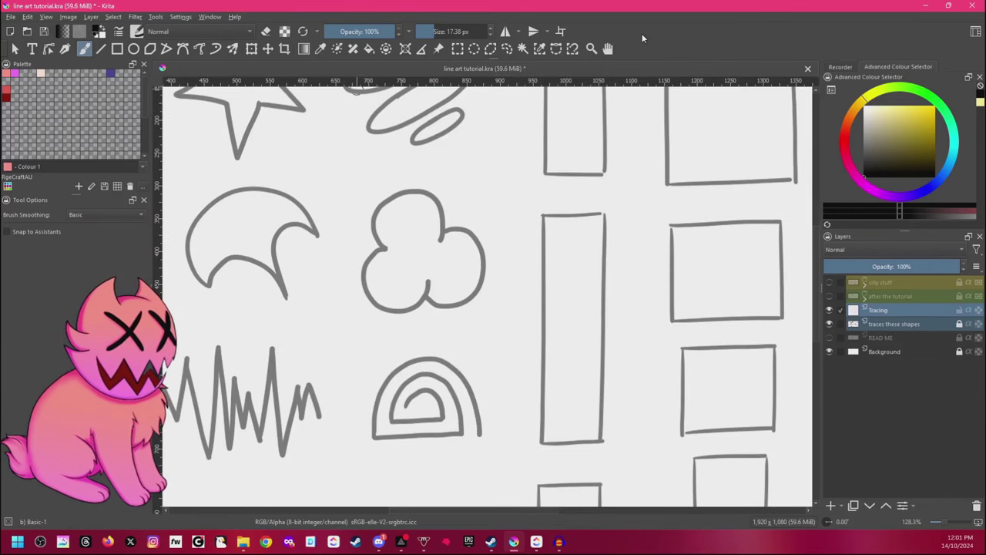
Pan to the spiral, redo its first stroke, then trace the spiral, wavy line and star's left arm.
left_click_drag(344, 274, 605, 392)
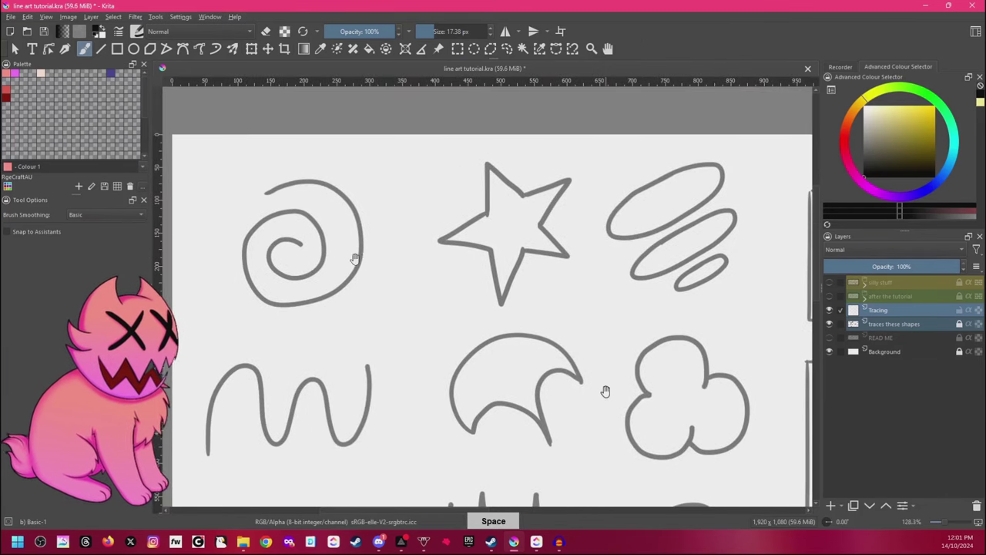
left_click_drag(323, 247, 435, 256)
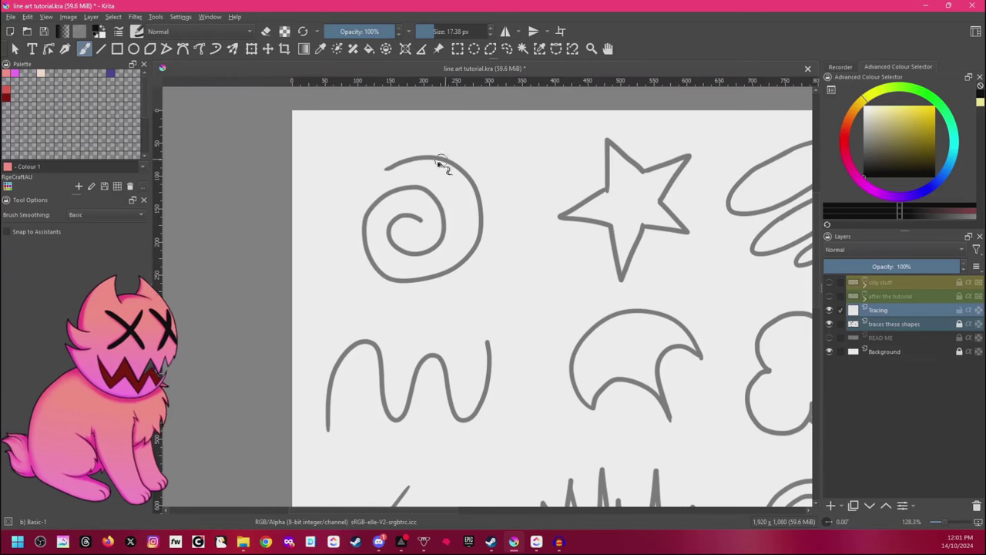
mouse_move(386, 170)
left_mouse_down()
mouse_move(456, 168)
mouse_move(475, 188)
mouse_move(482, 223)
mouse_move(472, 257)
mouse_move(405, 282)
mouse_move(376, 261)
mouse_move(367, 225)
mouse_move(389, 193)
mouse_move(429, 198)
mouse_move(443, 235)
mouse_move(420, 218)
left_mouse_up()
key("ctrl+z")
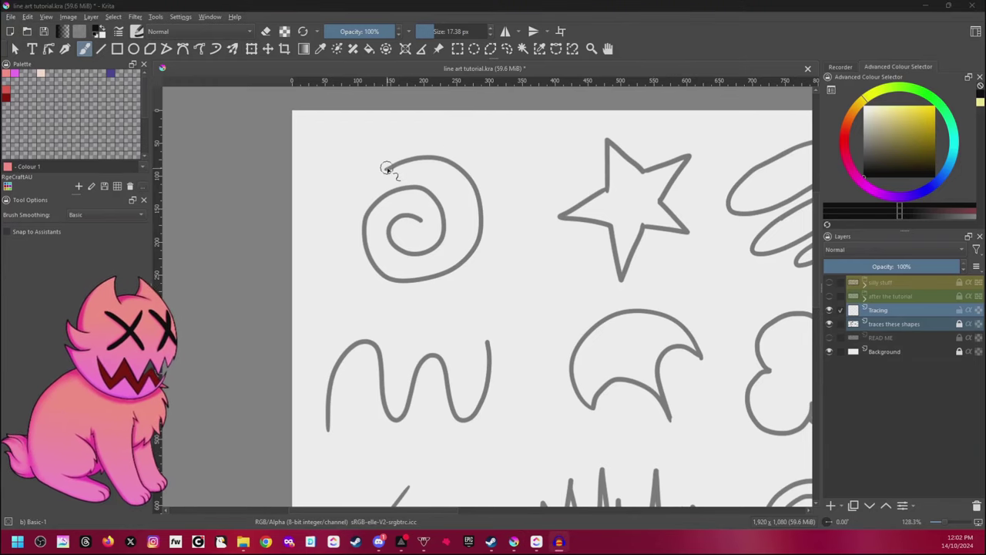
mouse_move(389, 170)
left_mouse_down()
mouse_move(463, 167)
mouse_move(481, 202)
mouse_move(475, 240)
mouse_move(423, 279)
mouse_move(371, 258)
mouse_move(370, 213)
mouse_move(407, 190)
mouse_move(441, 233)
mouse_move(391, 247)
mouse_move(420, 220)
left_mouse_up()
mouse_move(328, 432)
left_mouse_down()
mouse_move(340, 362)
mouse_move(378, 343)
mouse_move(390, 420)
mouse_move(421, 365)
mouse_move(448, 401)
mouse_move(480, 407)
mouse_move(493, 337)
left_mouse_up()
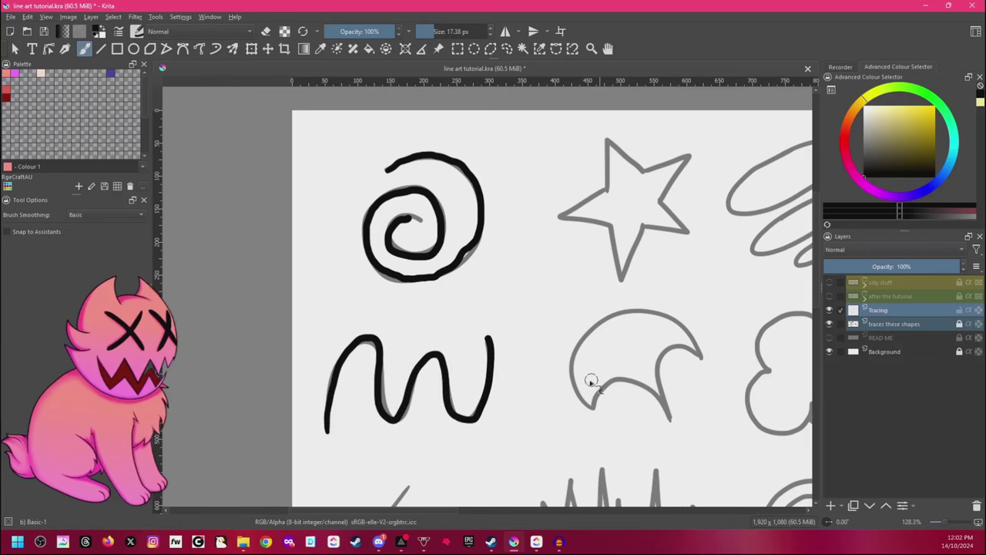
mouse_move(612, 226)
left_mouse_down()
mouse_move(555, 217)
mouse_move(595, 195)
mouse_move(606, 171)
mouse_move(606, 190)
mouse_move(608, 141)
mouse_move(638, 176)
mouse_move(688, 160)
mouse_move(660, 207)
mouse_move(612, 238)
mouse_move(630, 265)
mouse_move(650, 222)
left_mouse_up()
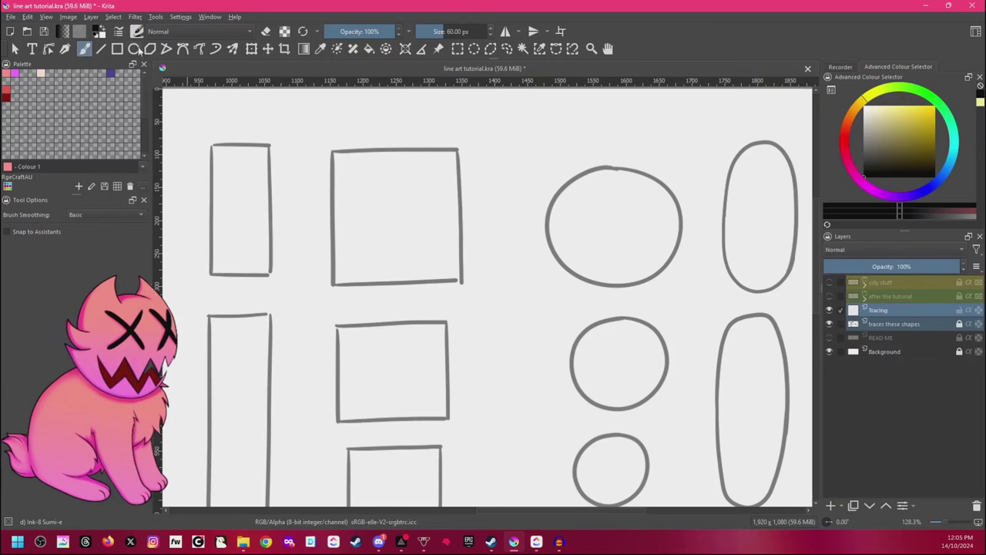
Trace the top circle with Basic-1, the middle circle with Ink-8 Sumi-e, and the square with Ink-1 Precision.
left_click(137, 32)
left_click(210, 75)
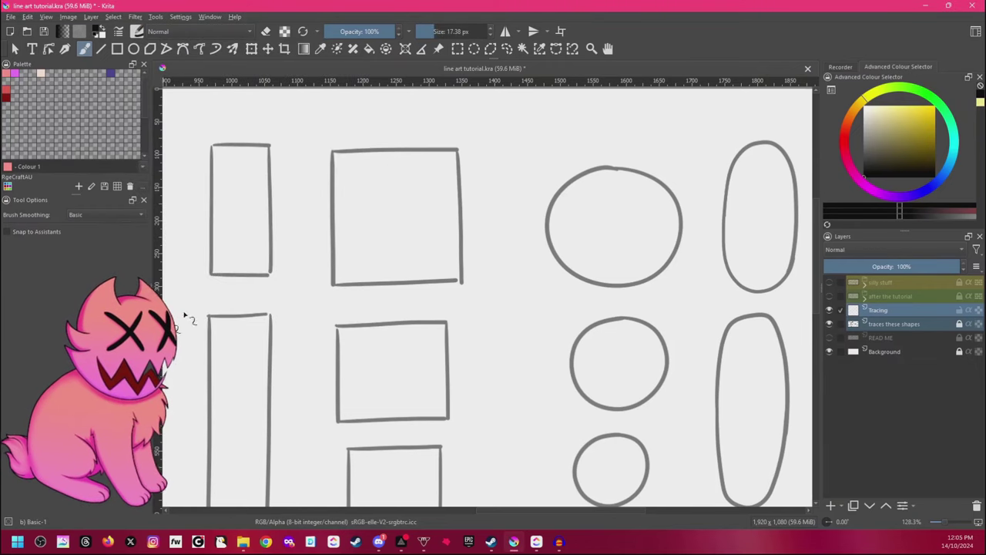
mouse_move(571, 179)
left_mouse_down()
mouse_move(610, 167)
mouse_move(648, 175)
mouse_move(675, 204)
mouse_move(674, 243)
mouse_move(653, 276)
mouse_move(612, 287)
mouse_move(577, 274)
mouse_move(555, 244)
mouse_move(549, 204)
mouse_move(584, 165)
left_mouse_up()
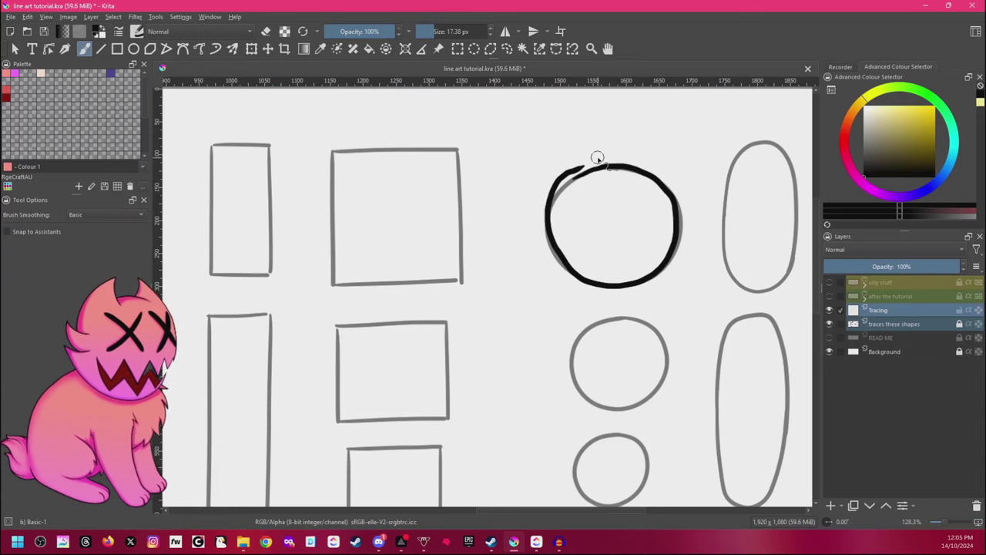
left_click(137, 32)
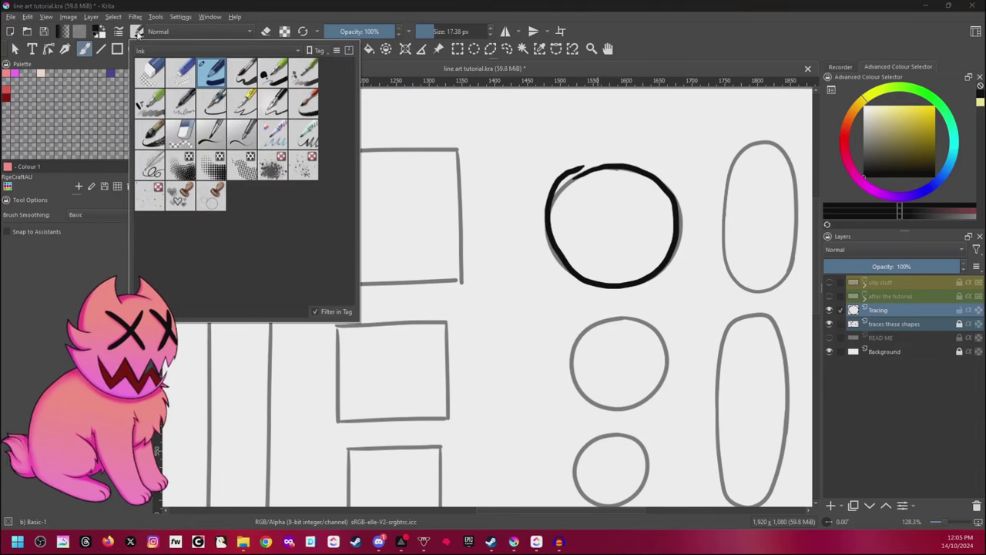
left_click(150, 135)
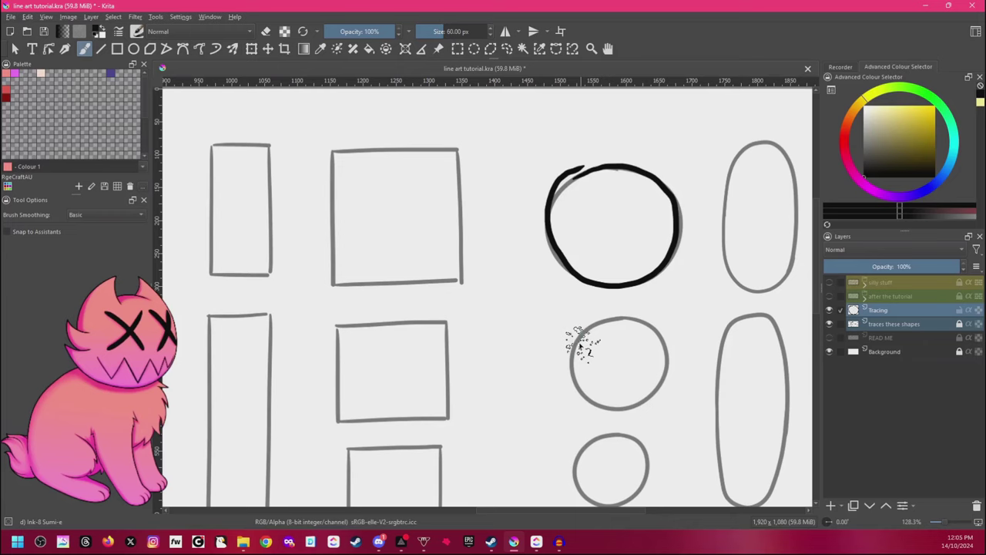
mouse_move(583, 337)
left_mouse_down()
mouse_move(652, 333)
mouse_move(656, 387)
mouse_move(609, 407)
mouse_move(581, 391)
mouse_move(575, 356)
mouse_move(595, 337)
left_mouse_up()
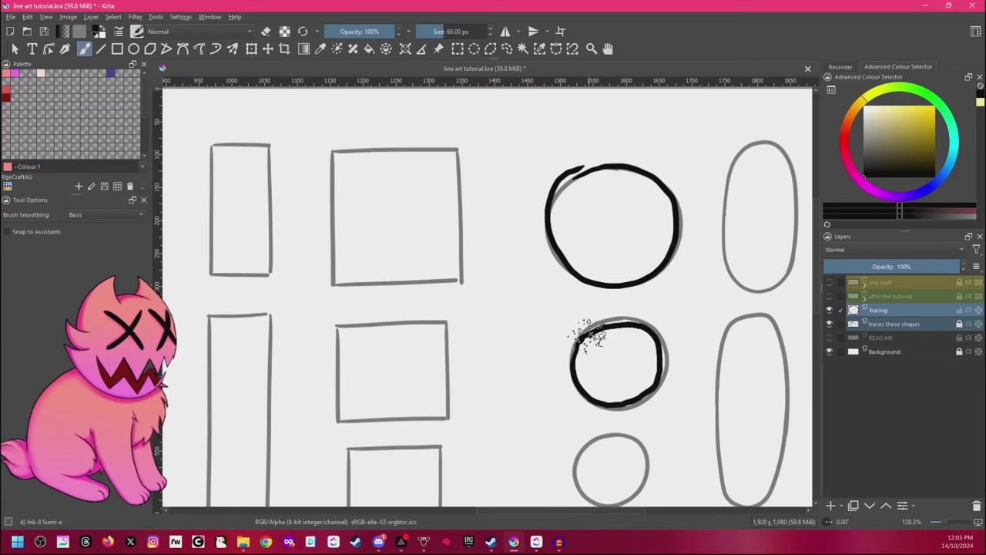
left_click(137, 32)
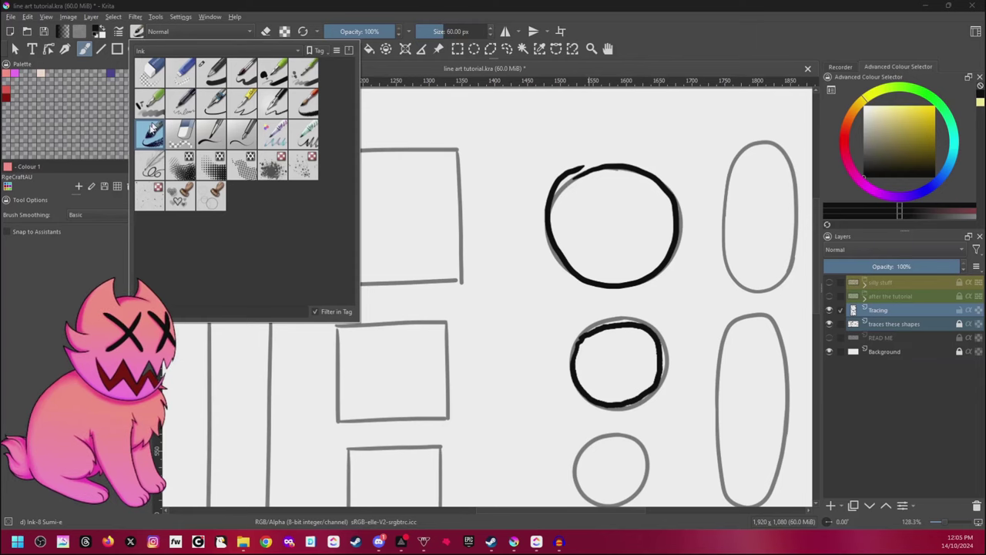
left_click(181, 100)
mouse_move(462, 279)
left_mouse_down()
mouse_move(335, 285)
mouse_move(329, 181)
mouse_move(351, 154)
mouse_move(455, 149)
left_mouse_up()
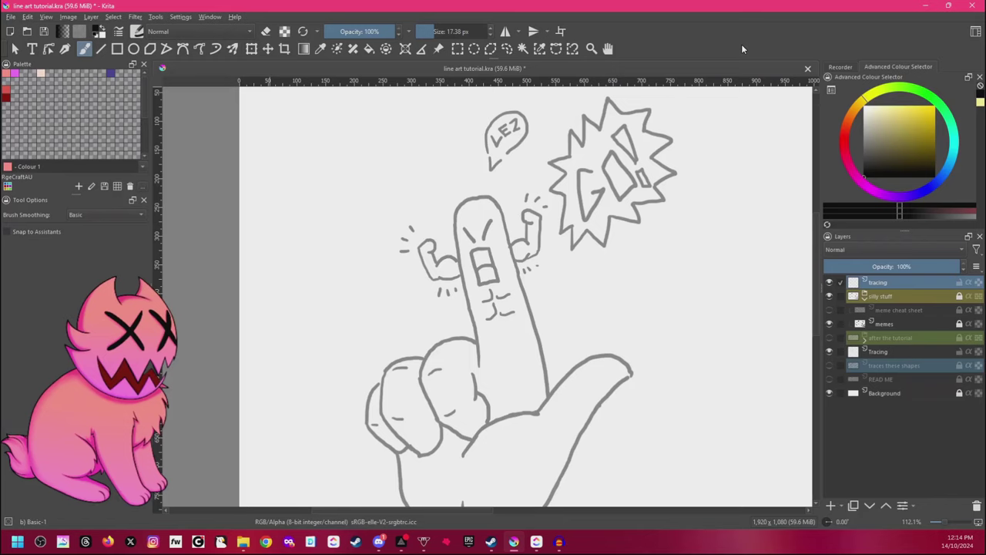
Trace the finger's left edge, lower hand edge up to the thumb, and the middle knuckle with its crease.
mouse_move(480, 365)
left_mouse_down()
mouse_move(456, 219)
mouse_move(466, 197)
mouse_move(489, 199)
mouse_move(500, 222)
mouse_move(548, 400)
left_mouse_up()
mouse_move(462, 456)
left_mouse_down()
mouse_move(498, 419)
mouse_move(540, 414)
left_mouse_up()
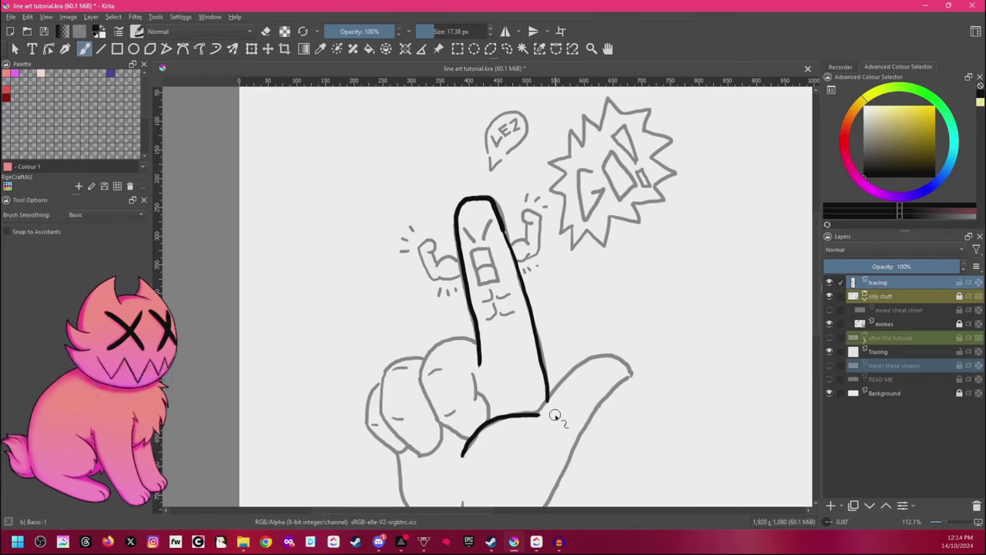
mouse_move(541, 412)
left_mouse_down()
mouse_move(590, 359)
mouse_move(615, 358)
mouse_move(633, 373)
mouse_move(593, 412)
mouse_move(549, 497)
left_mouse_up()
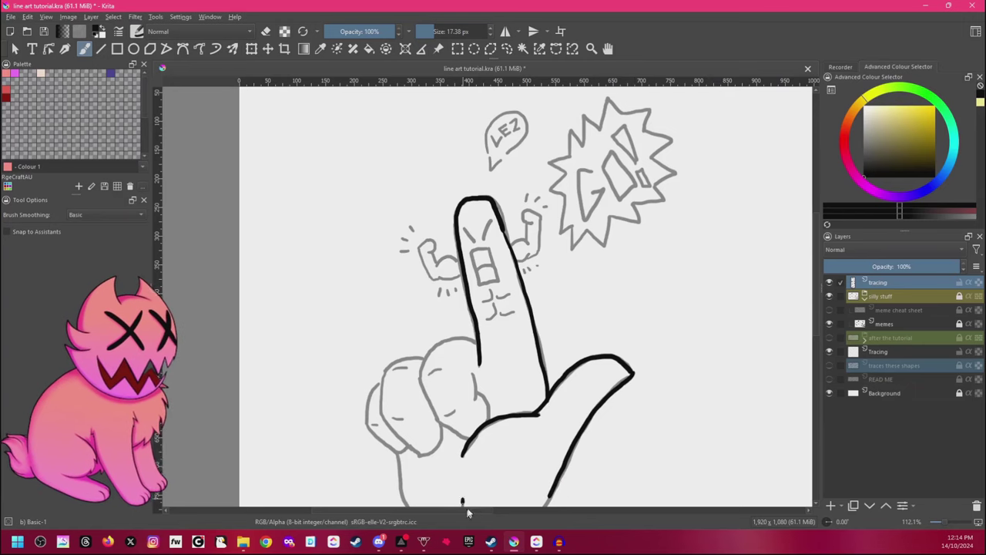
mouse_move(481, 339)
left_mouse_down()
mouse_move(436, 349)
mouse_move(422, 378)
mouse_move(443, 431)
mouse_move(437, 421)
mouse_move(468, 445)
left_mouse_up()
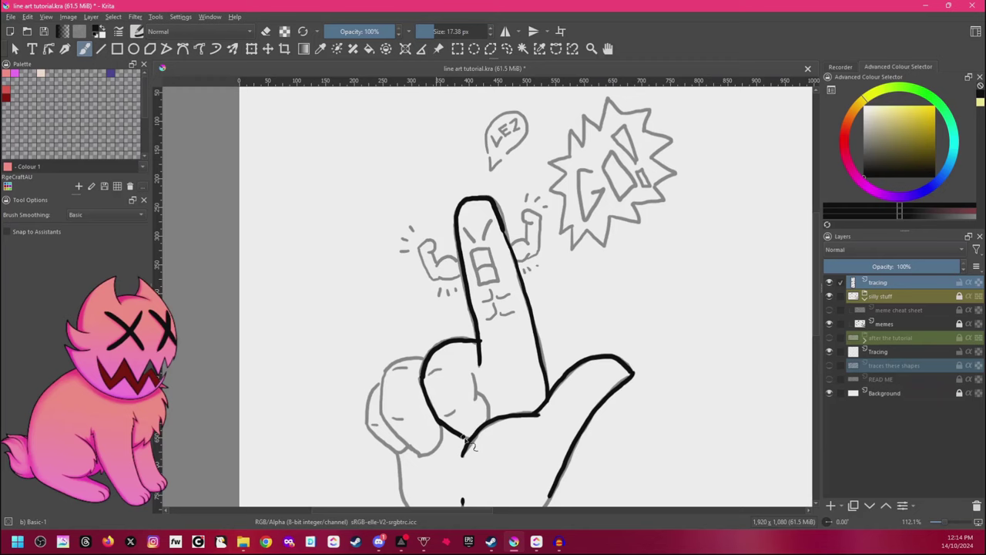
left_click_drag(472, 371, 490, 419)
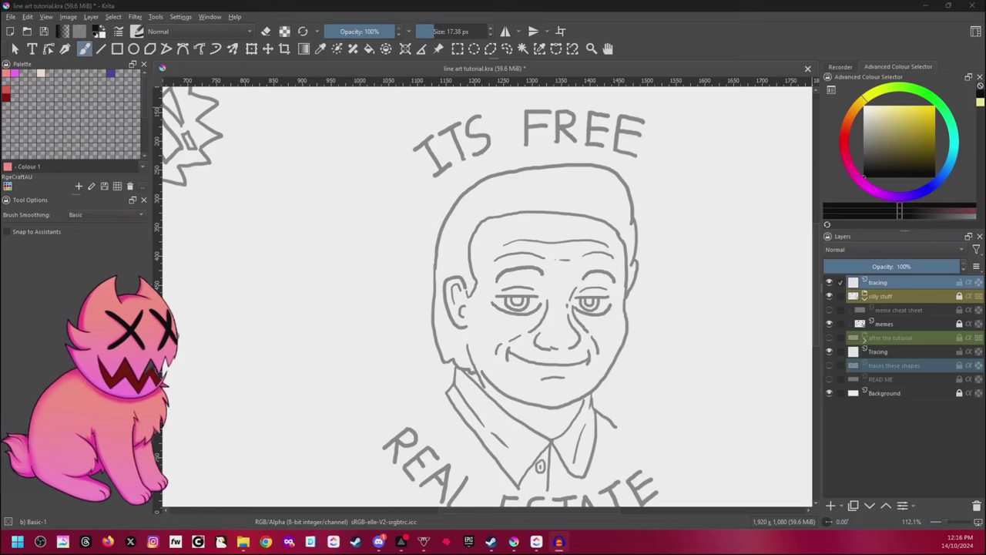
Pan the meme slightly, then trace the man's ear and the side of his head over the hair.
left_click(671, 33)
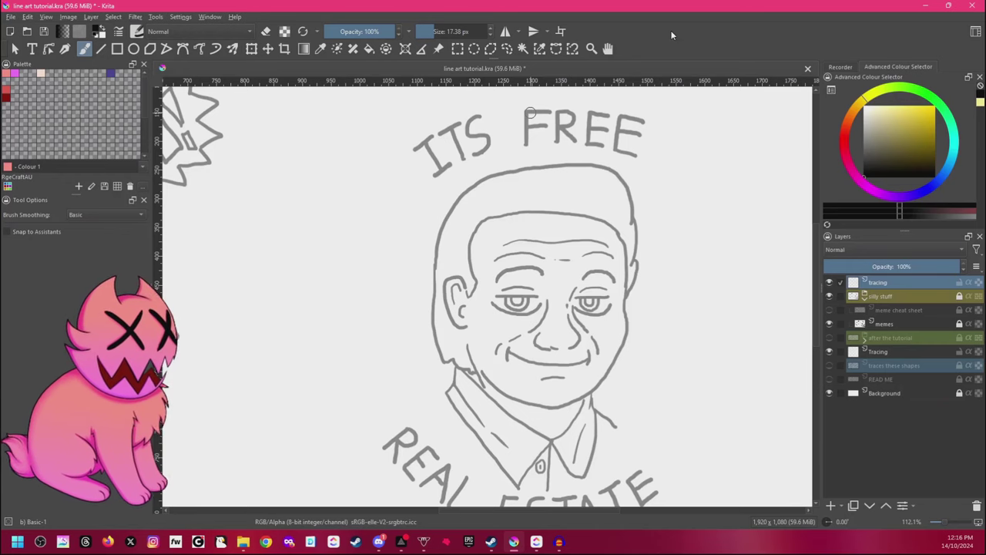
key("space")
left_click_drag(401, 226, 416, 244)
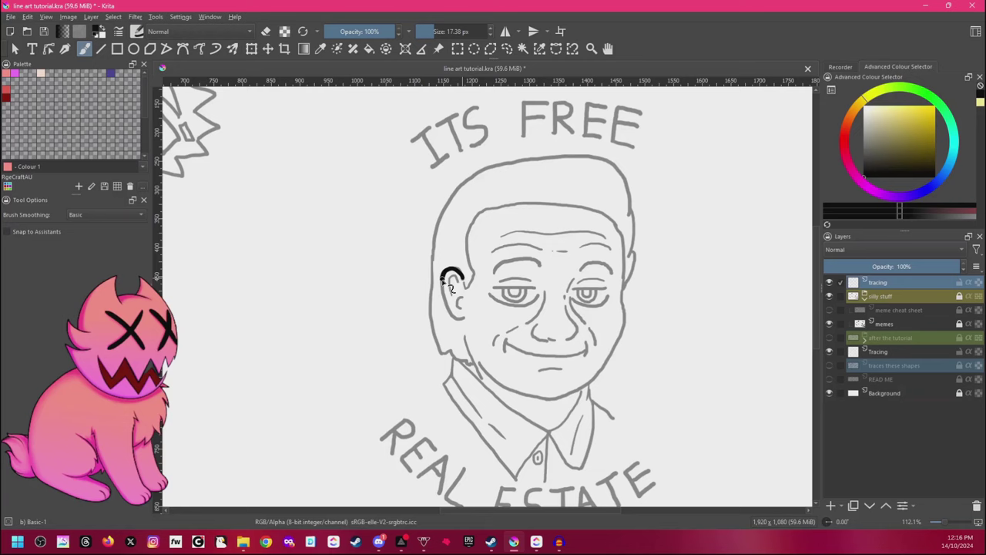
left_click_drag(451, 279, 462, 315)
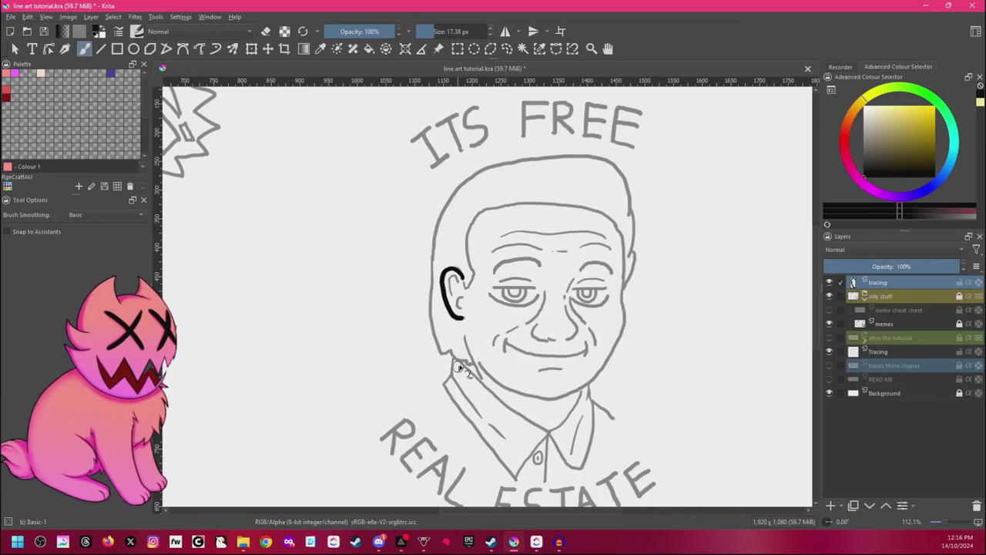
mouse_move(453, 360)
left_mouse_down()
mouse_move(433, 325)
mouse_move(429, 279)
mouse_move(436, 229)
mouse_move(462, 188)
mouse_move(515, 165)
mouse_move(617, 160)
mouse_move(635, 224)
left_mouse_up()
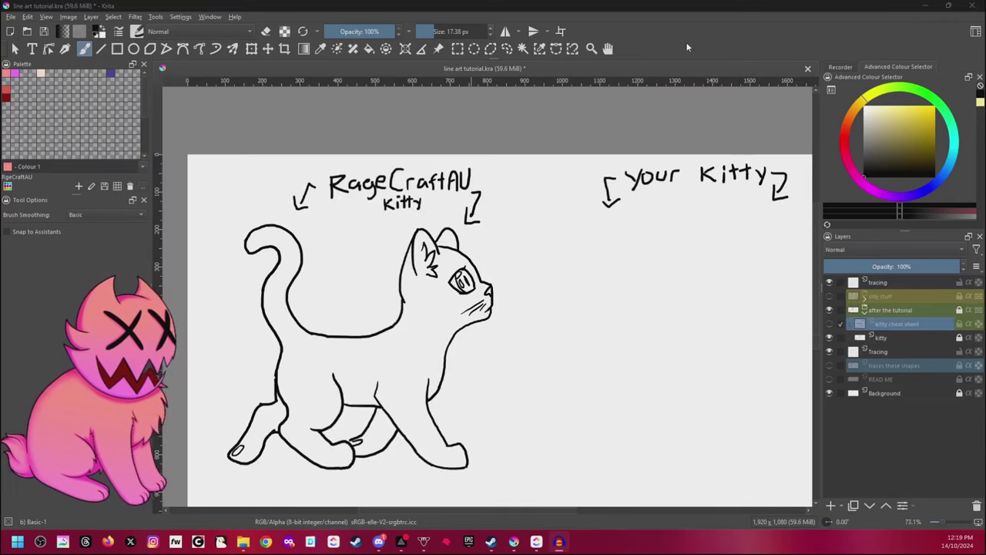
left_click(684, 47)
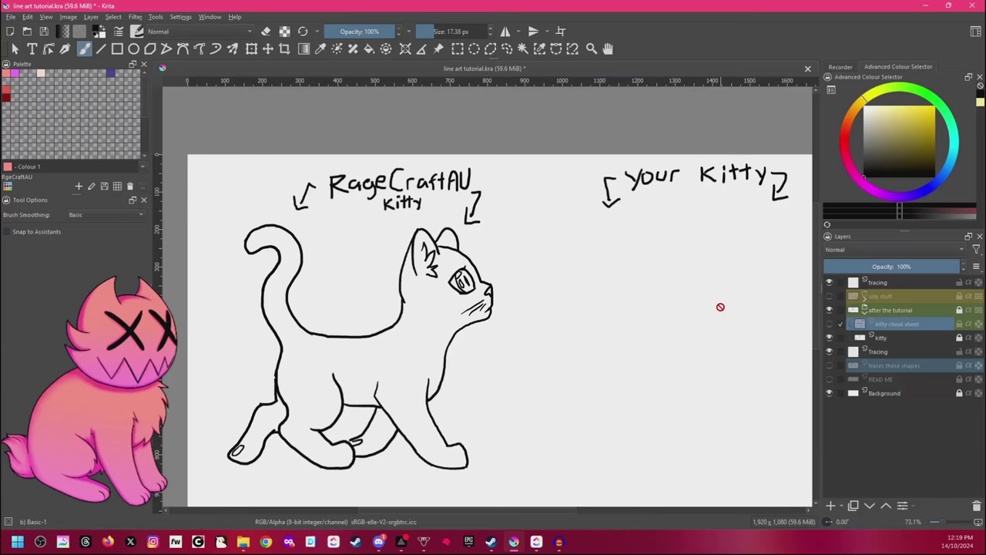
Compare the kitty cheat sheet guides with the cat drawing, leaving the guides shown and the kitty line art hidden.
left_click(830, 323)
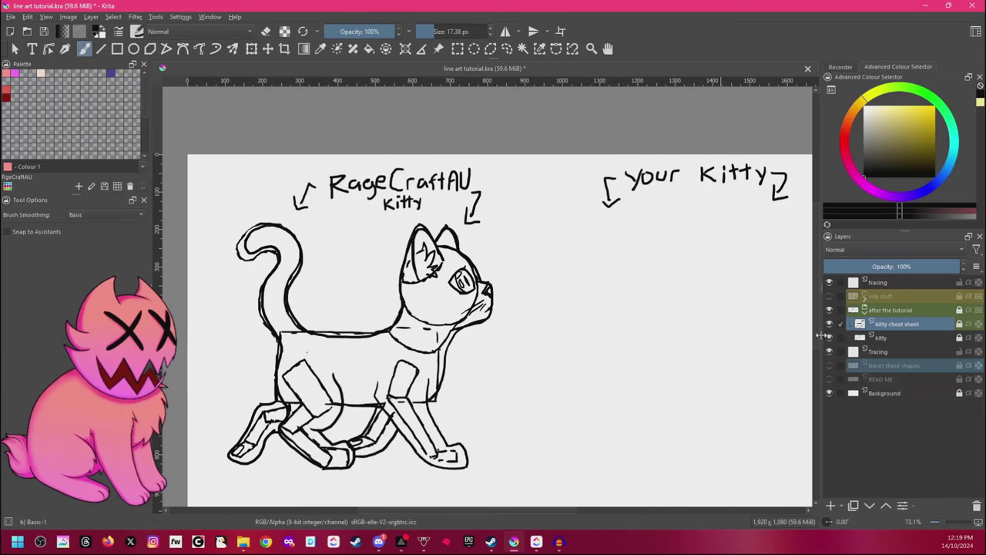
left_click(829, 310)
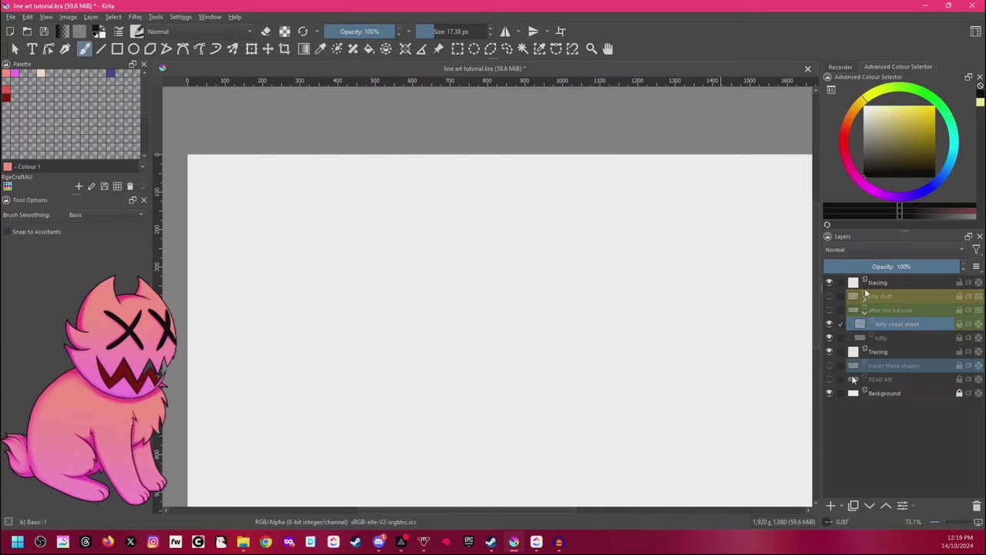
left_click(829, 310)
left_click(830, 324)
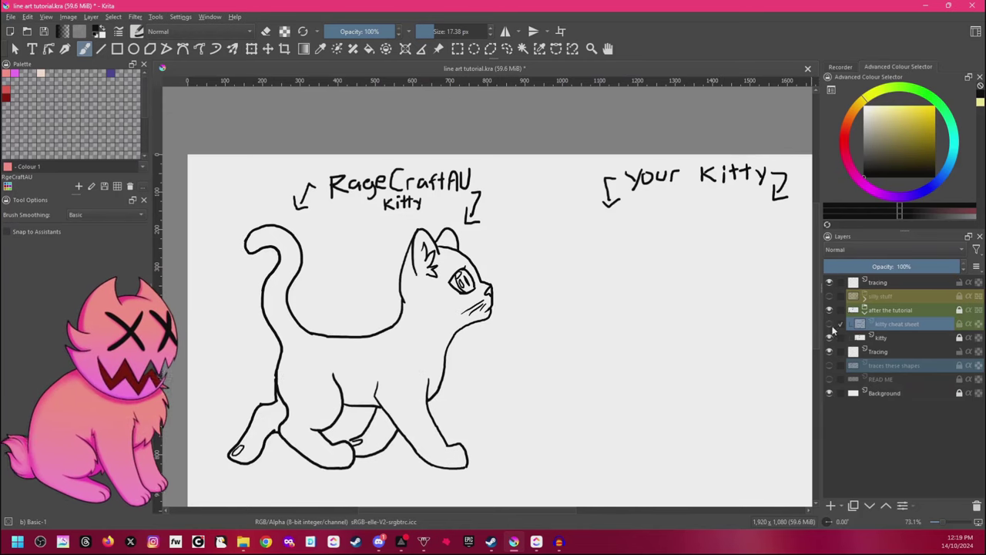
left_click(829, 323)
left_click(829, 338)
mouse_move(840, 385)
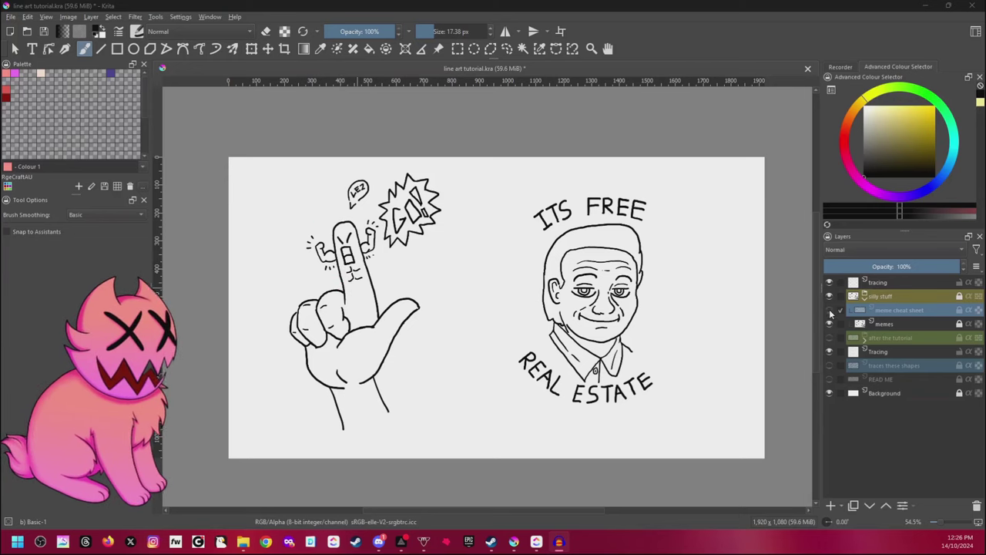
Show the meme cheat sheet notes and hide the memes drawings layer.
left_click(828, 311)
left_click(829, 323)
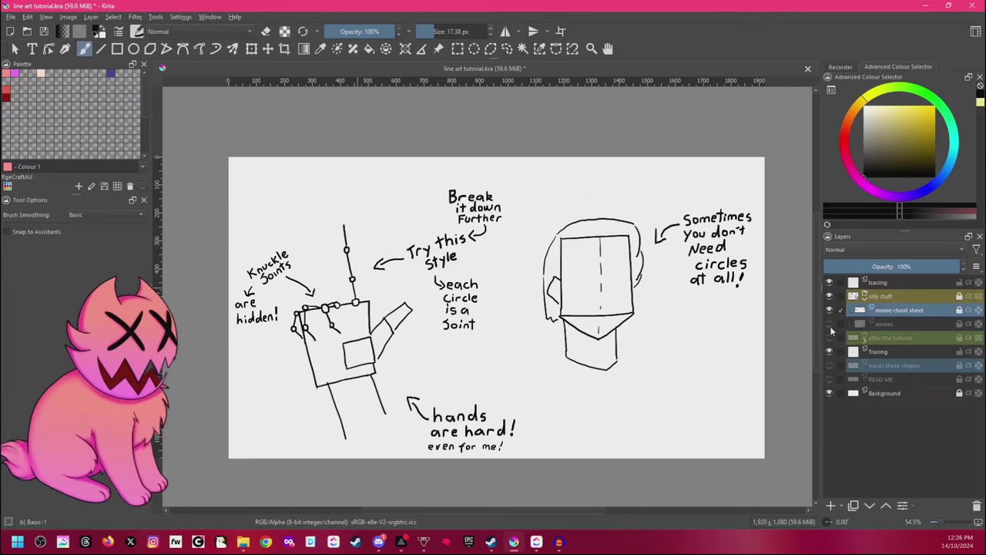